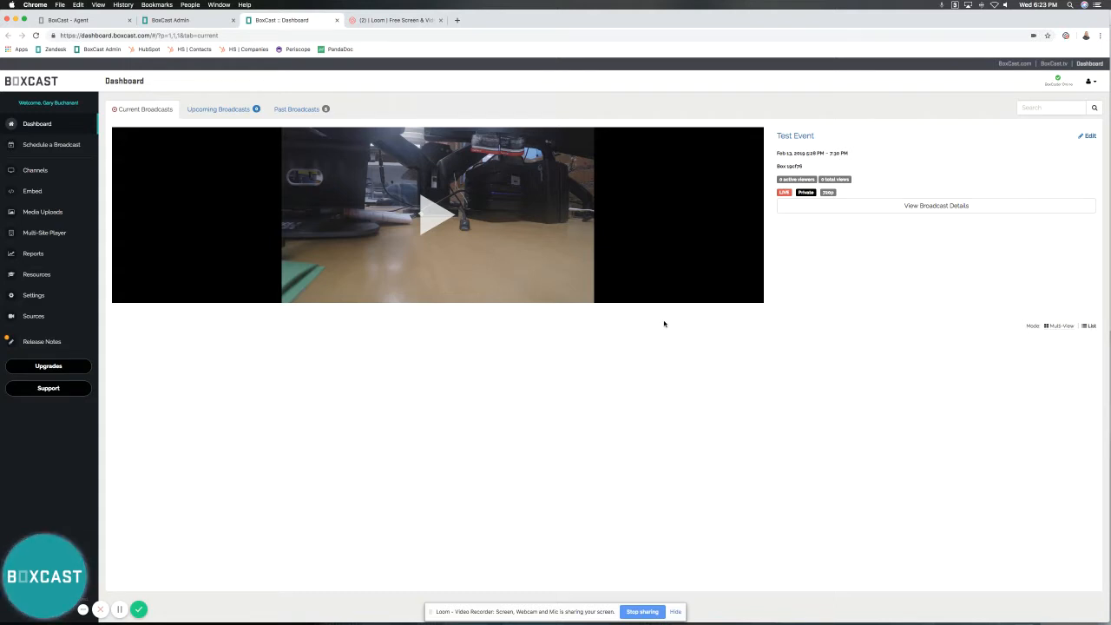
Open the broadcast details of the live Test Event and show its overlay editor.
{"action": "left_click", "coordinate": [930, 209]}
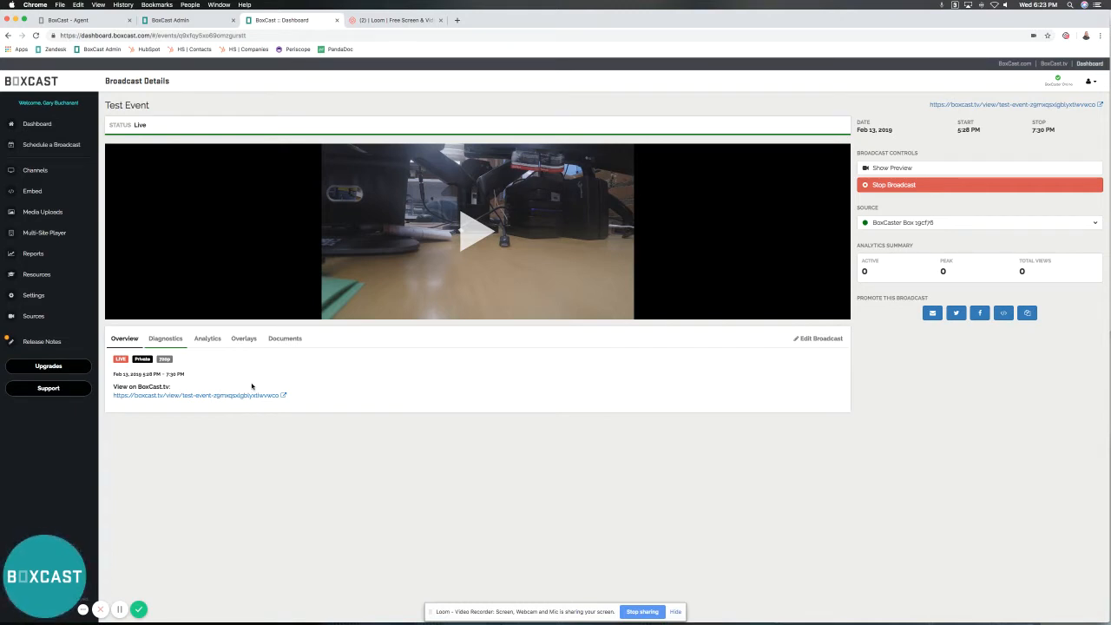
{"action": "left_click", "coordinate": [242, 342]}
{"action": "scroll", "coordinate": [241, 342], "scroll_direction": "down", "scroll_amount": 5}
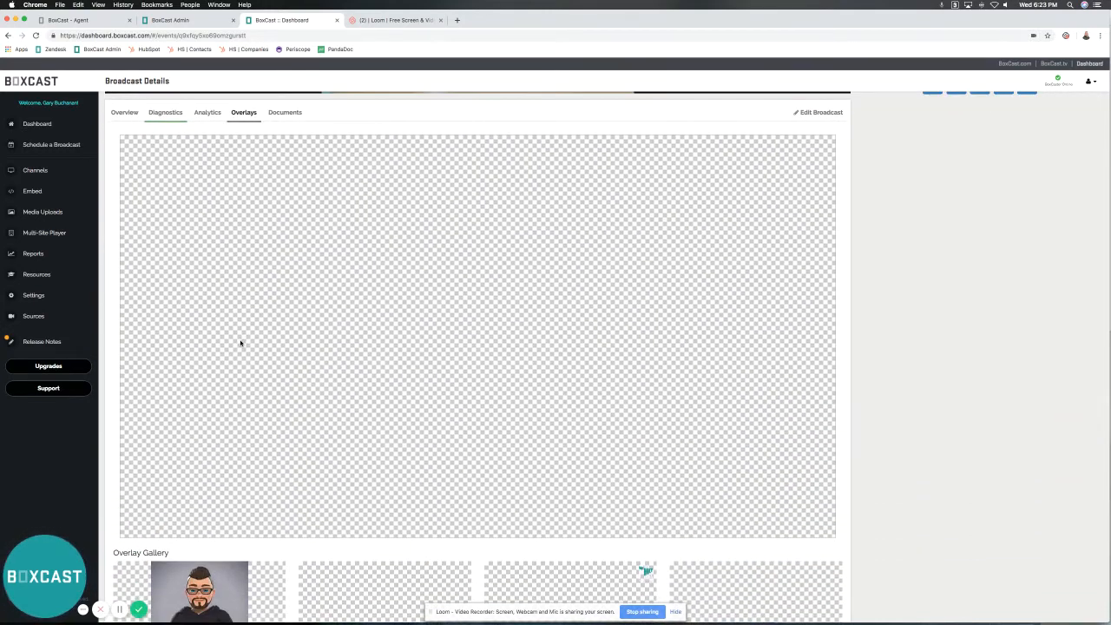
{"action": "scroll", "coordinate": [241, 342], "scroll_direction": "down", "scroll_amount": 1}
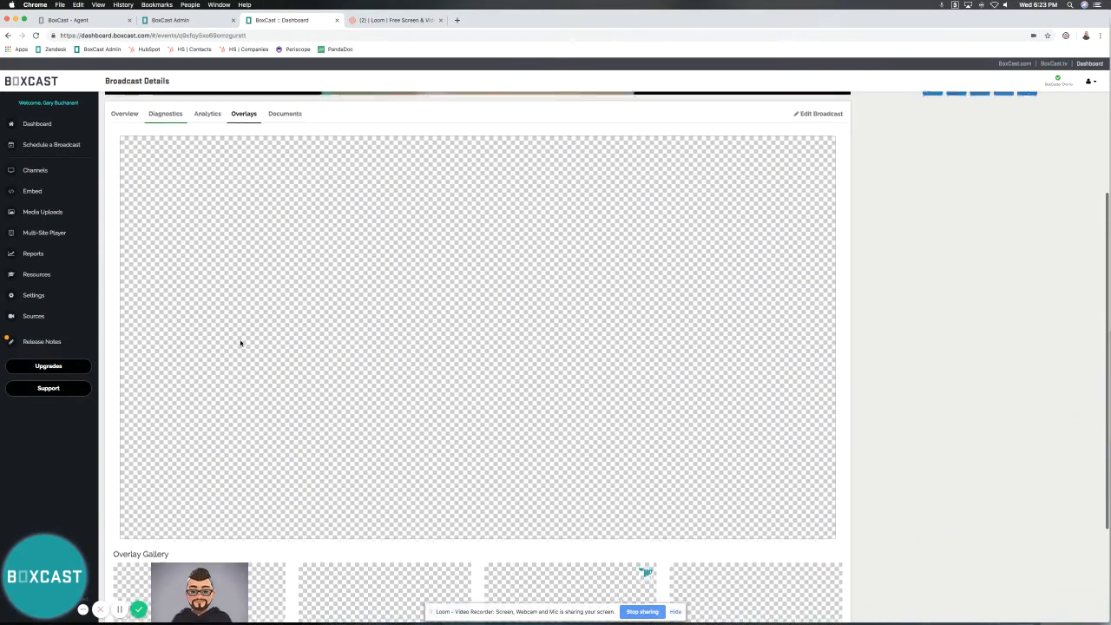
{"action": "scroll", "coordinate": [241, 342], "scroll_direction": "up", "scroll_amount": 1}
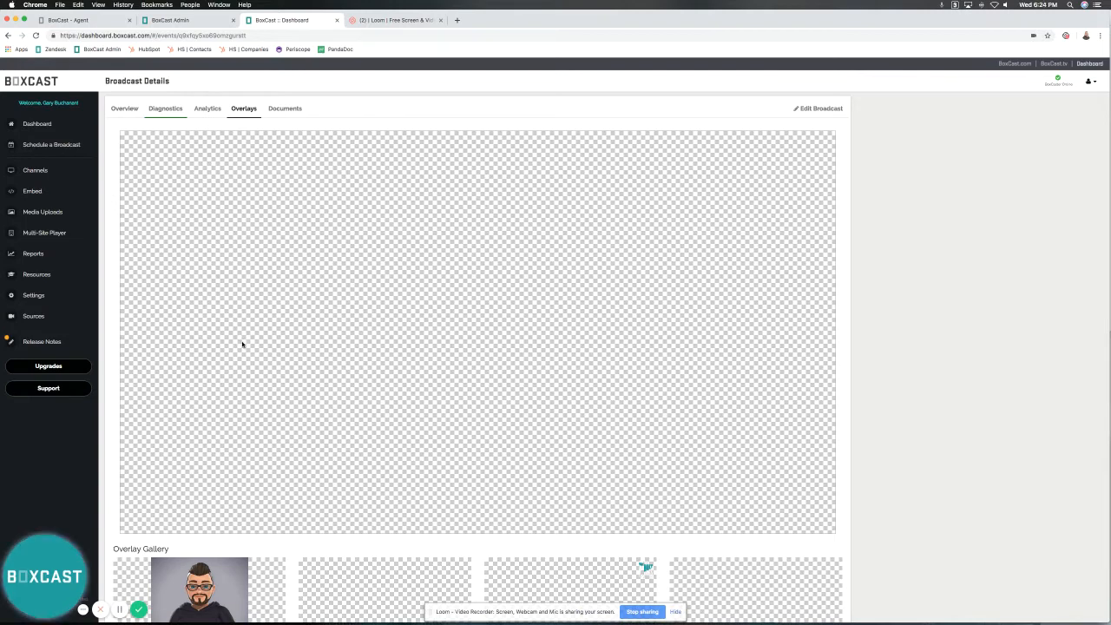
Delete the bearded avatar image from the overlay gallery.
{"action": "scroll", "coordinate": [242, 345], "scroll_direction": "down", "scroll_amount": 3}
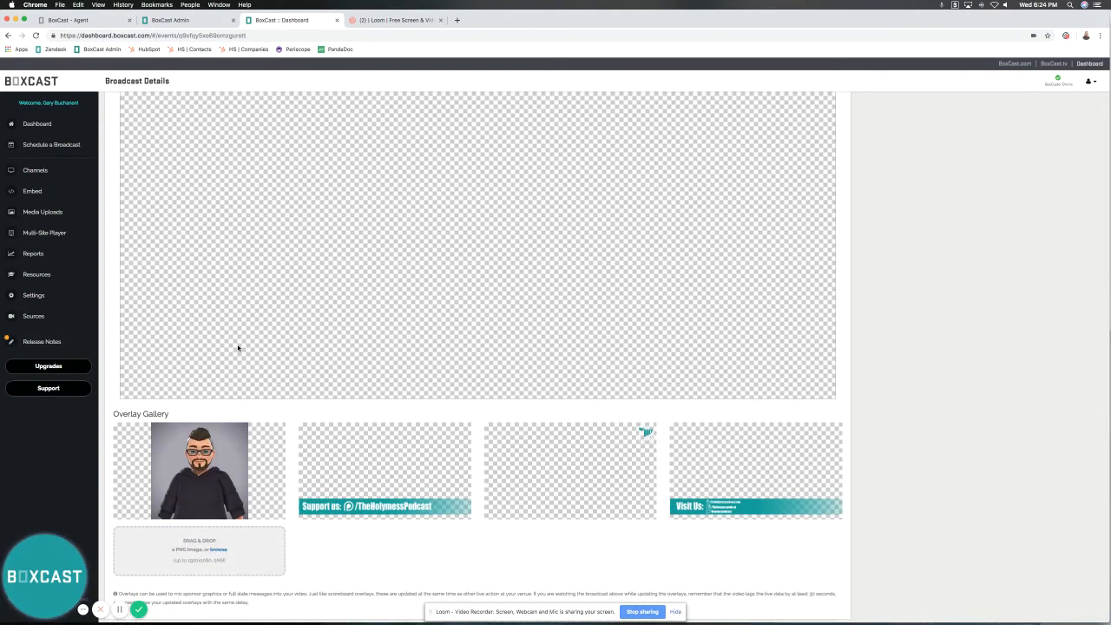
{"action": "left_click", "coordinate": [279, 513]}
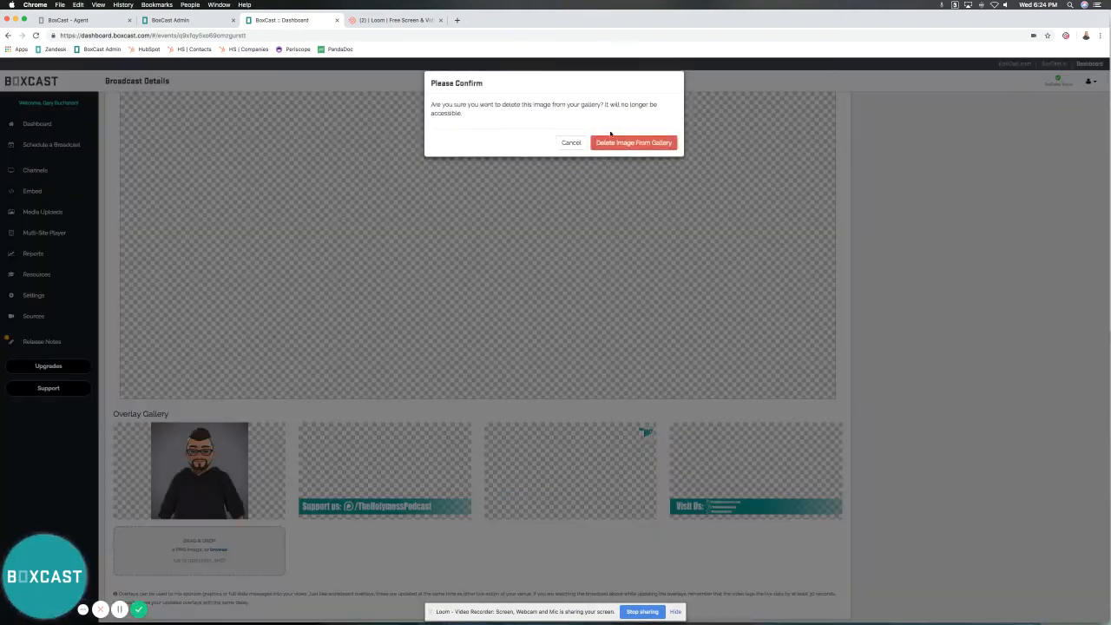
{"action": "left_click", "coordinate": [612, 140]}
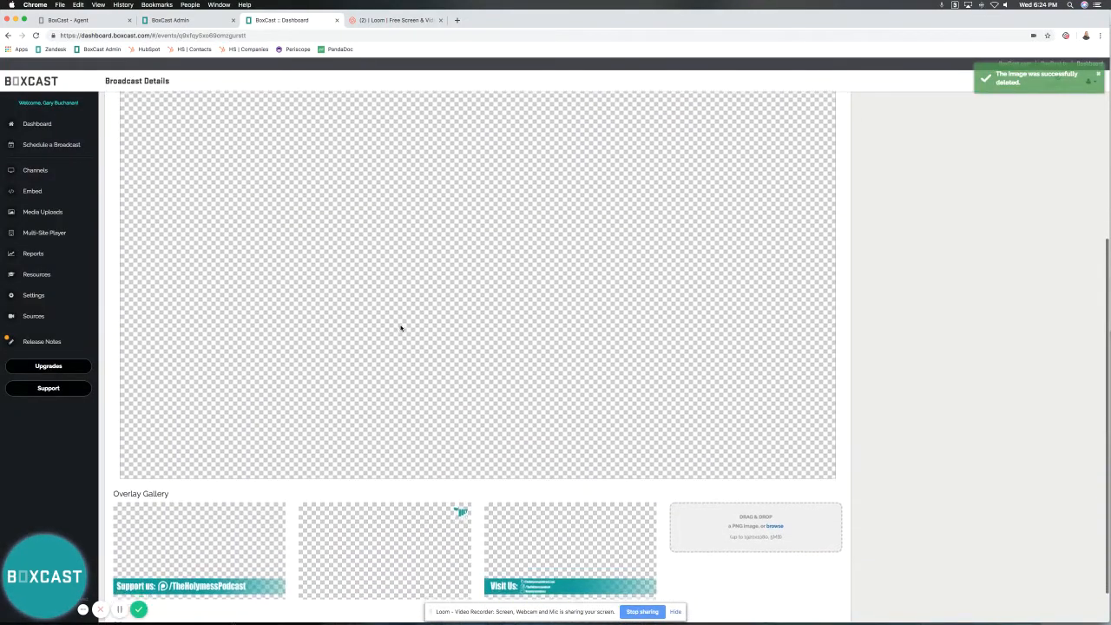
Upload the ImagePNG file from the Desktop folder in Finder to the overlay gallery.
{"action": "scroll", "coordinate": [401, 328], "scroll_direction": "down", "scroll_amount": 1}
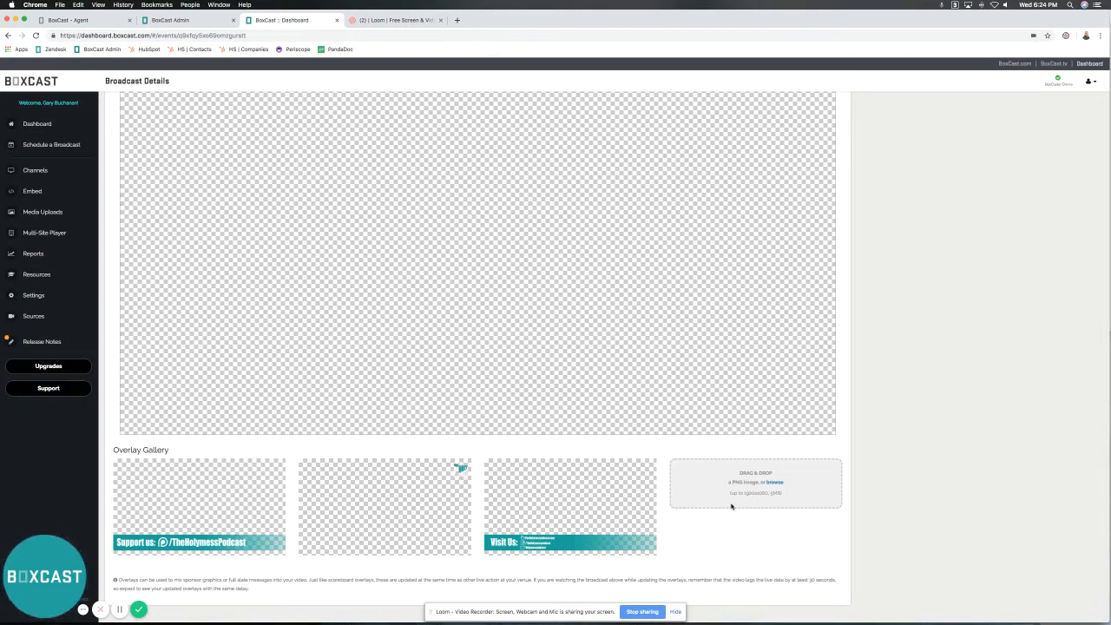
{"action": "scroll", "coordinate": [732, 506], "scroll_direction": "up", "scroll_amount": 1}
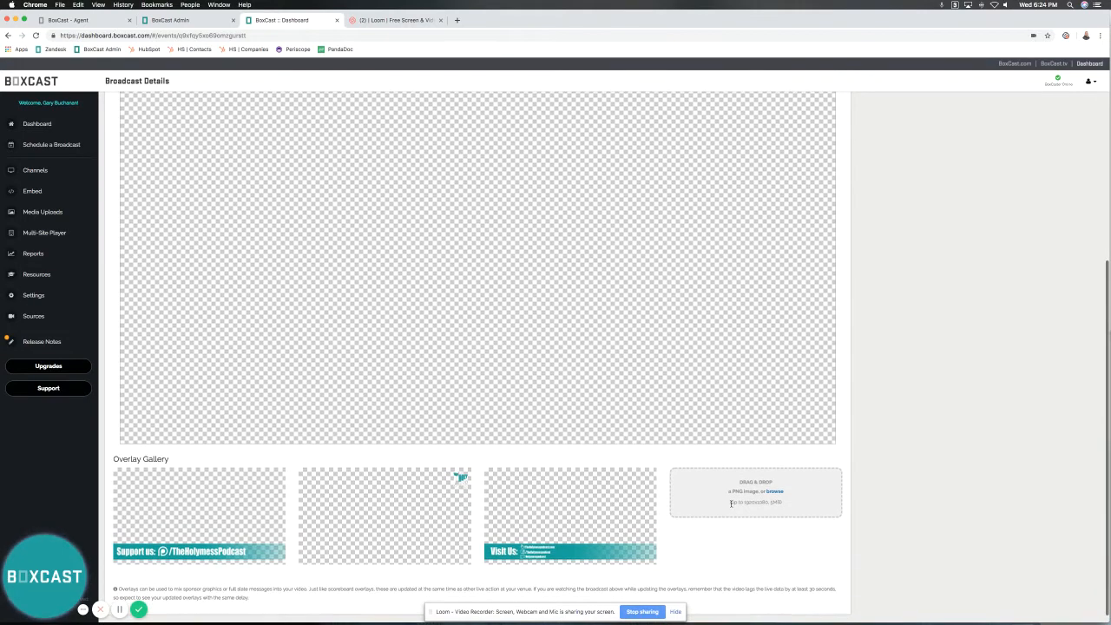
{"action": "scroll", "coordinate": [731, 506], "scroll_direction": "up", "scroll_amount": 4}
{"action": "scroll", "coordinate": [732, 506], "scroll_direction": "down", "scroll_amount": 2}
{"action": "scroll", "coordinate": [731, 506], "scroll_direction": "down", "scroll_amount": 1}
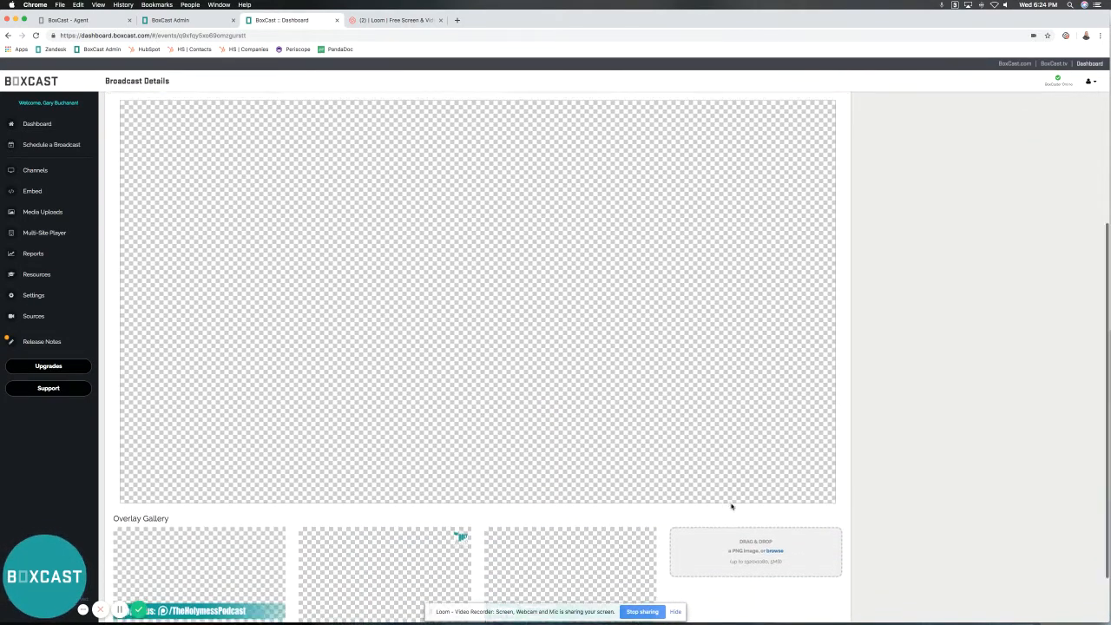
{"action": "scroll", "coordinate": [731, 506], "scroll_direction": "up", "scroll_amount": 3}
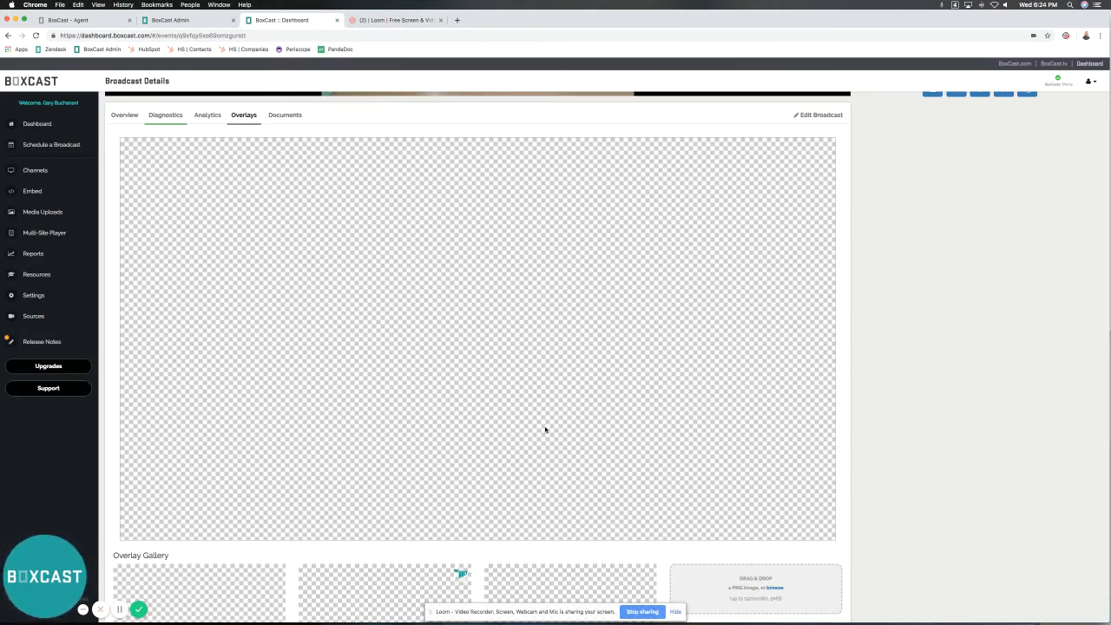
{"action": "scroll", "coordinate": [545, 429], "scroll_direction": "down", "scroll_amount": 3}
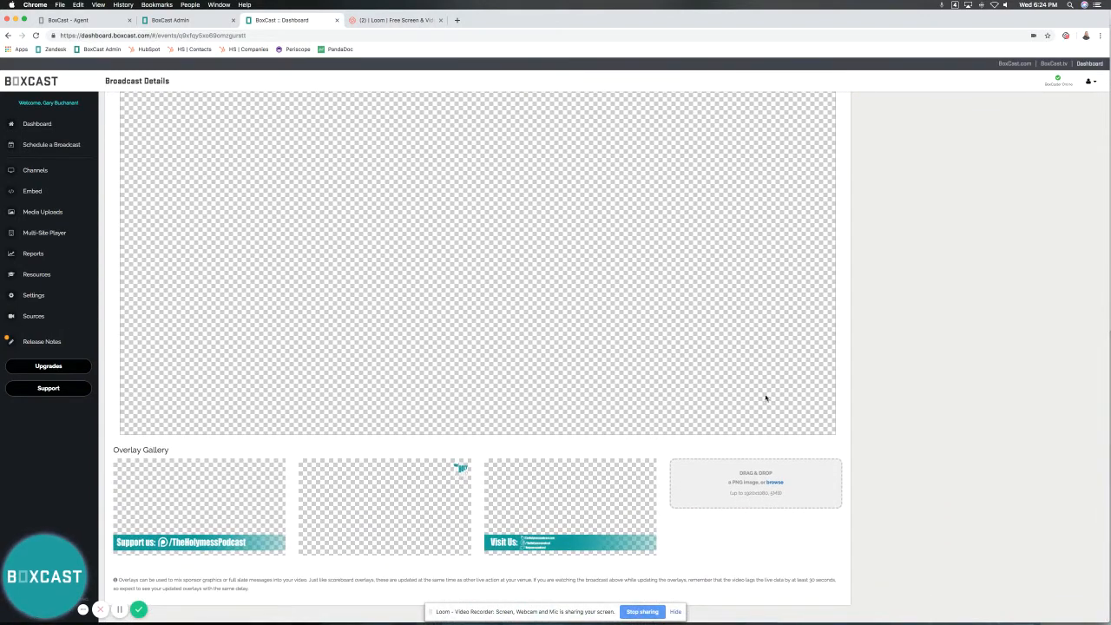
{"action": "key", "text": "super+Tab"}
{"action": "key", "text": "super+Tab"}
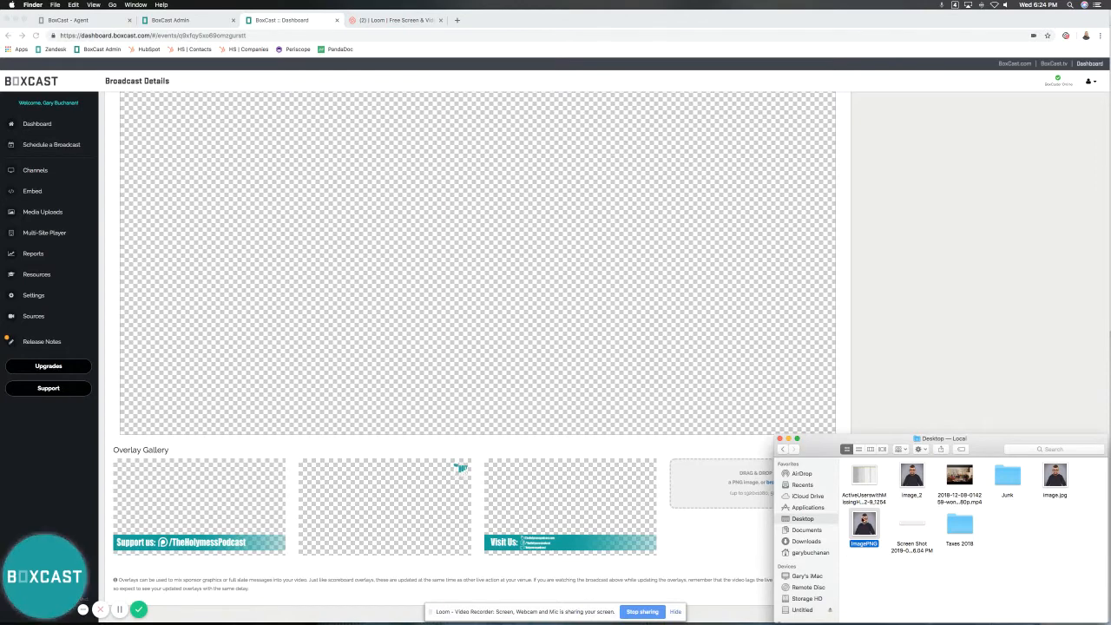
{"action": "left_click_drag", "start_coordinate": [865, 525], "coordinate": [717, 473]}
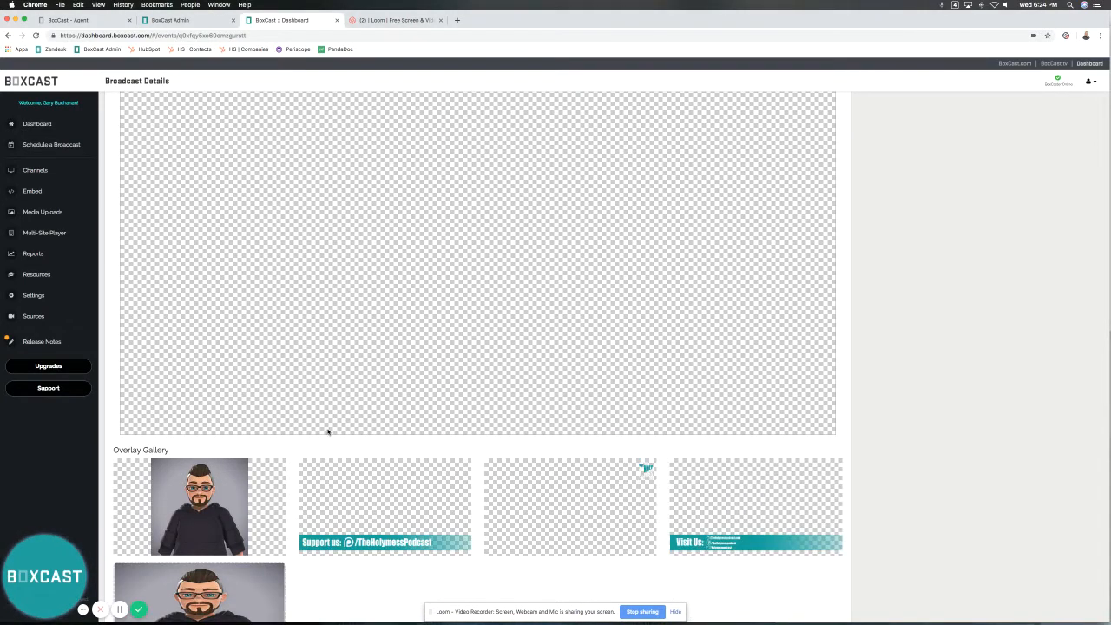
Add the Holy Mess Podcast upper-third logo from the gallery to the overlay canvas.
{"action": "scroll", "coordinate": [287, 416], "scroll_direction": "up", "scroll_amount": 2}
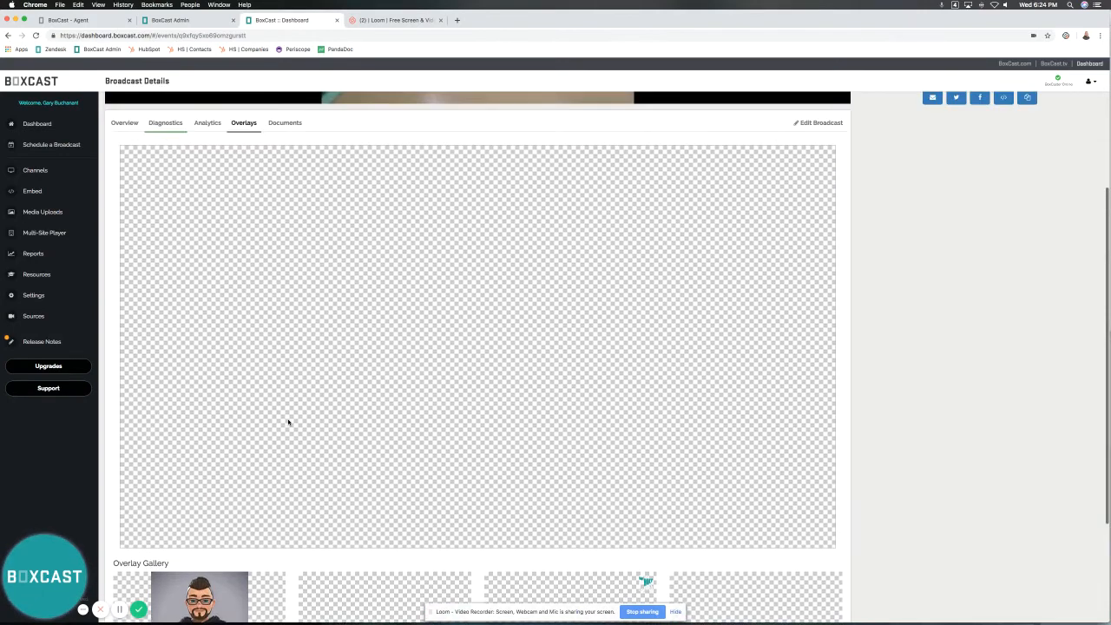
{"action": "scroll", "coordinate": [287, 422], "scroll_direction": "down", "scroll_amount": 1}
{"action": "mouse_move", "coordinate": [269, 528]}
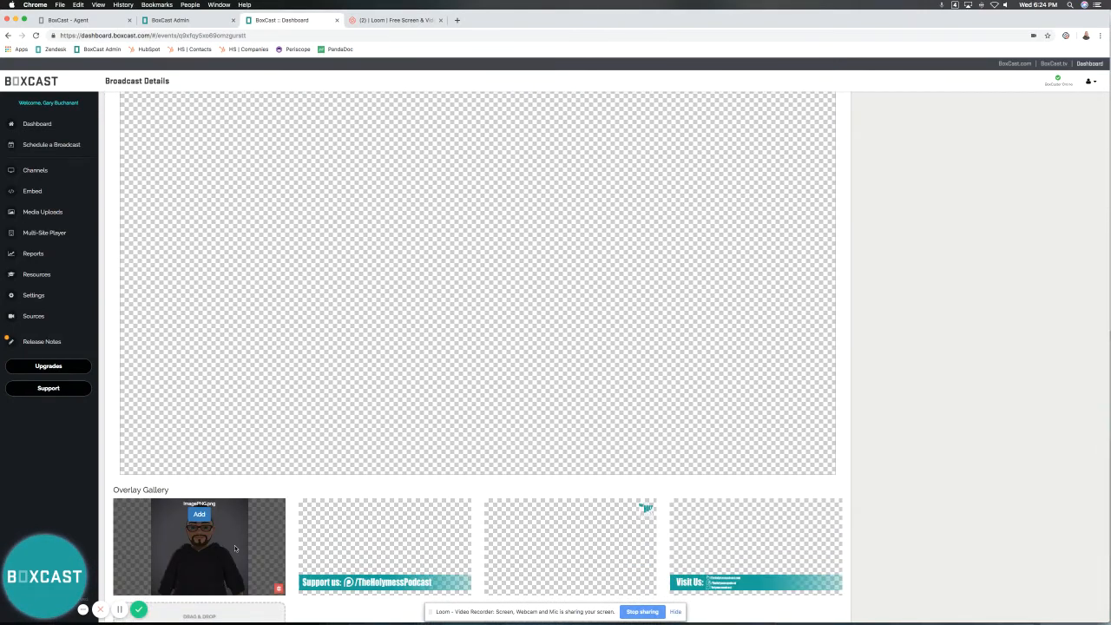
{"action": "mouse_move", "coordinate": [562, 549]}
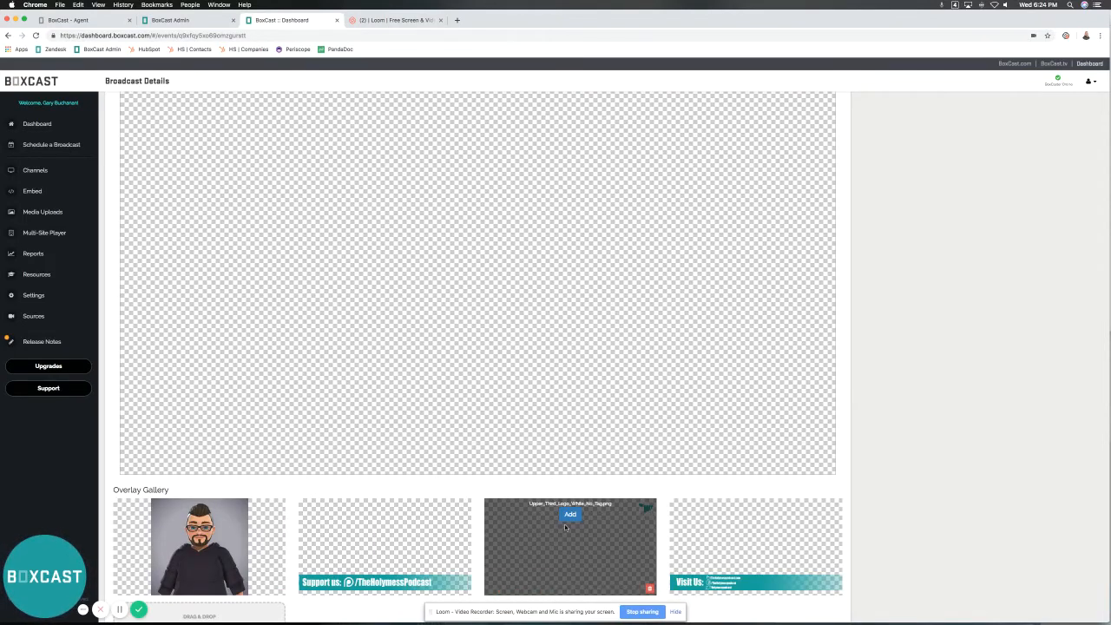
{"action": "left_click", "coordinate": [570, 514]}
{"action": "scroll", "coordinate": [572, 516], "scroll_direction": "up", "scroll_amount": 1}
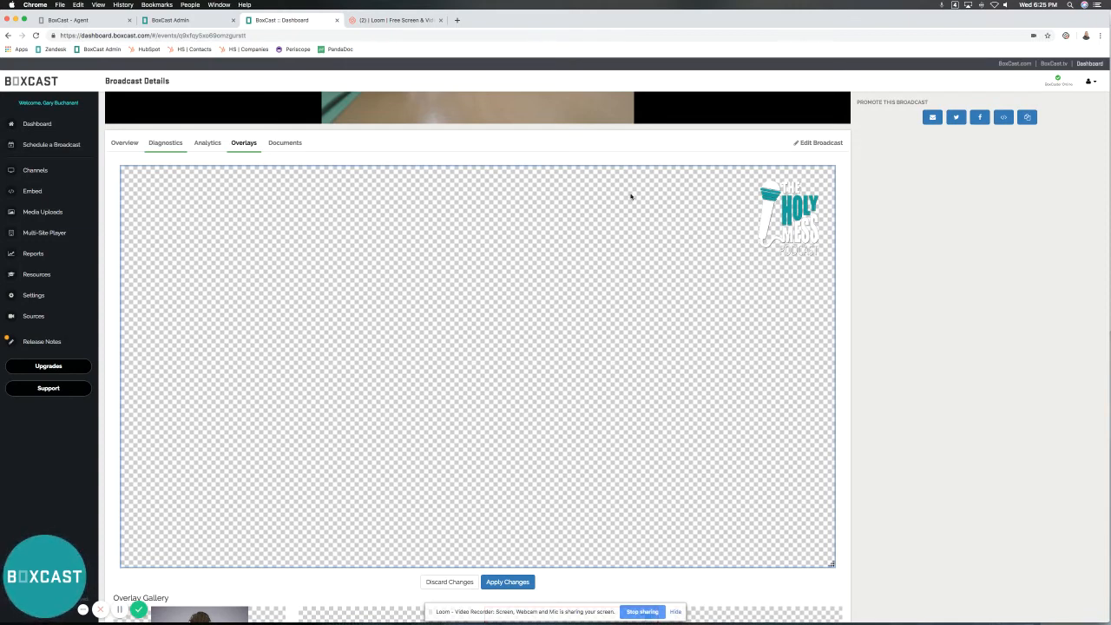
{"action": "left_click_drag", "start_coordinate": [832, 562], "coordinate": [793, 575]}
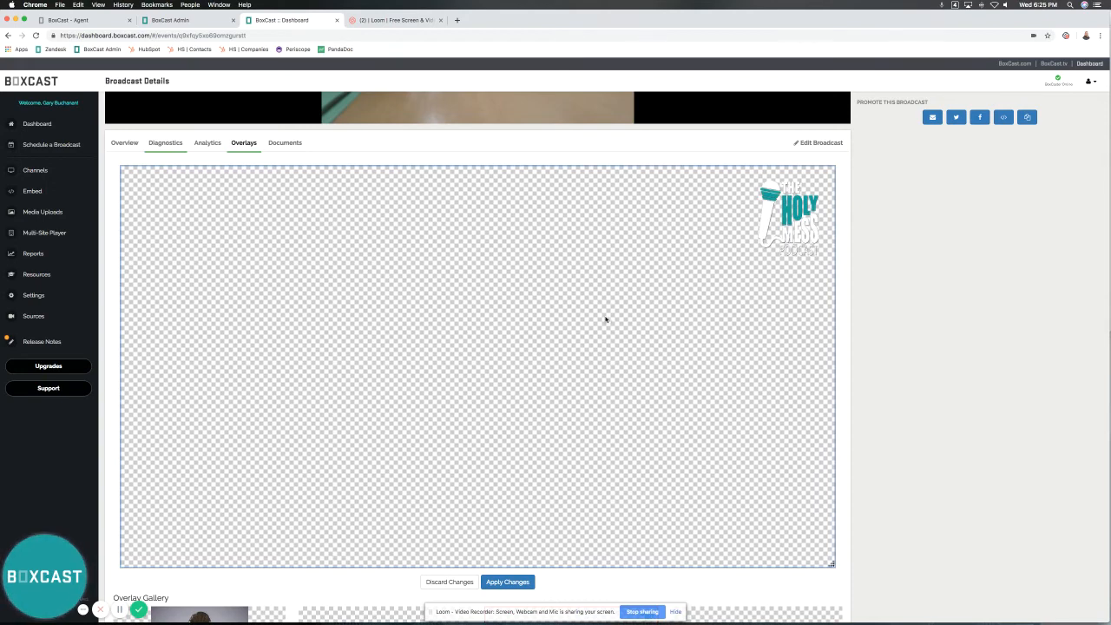
Add the avatar image to the overlay canvas, enlarging it and placing it near the centre.
{"action": "scroll", "coordinate": [582, 325], "scroll_direction": "down", "scroll_amount": 1}
{"action": "scroll", "coordinate": [582, 324], "scroll_direction": "down", "scroll_amount": 3}
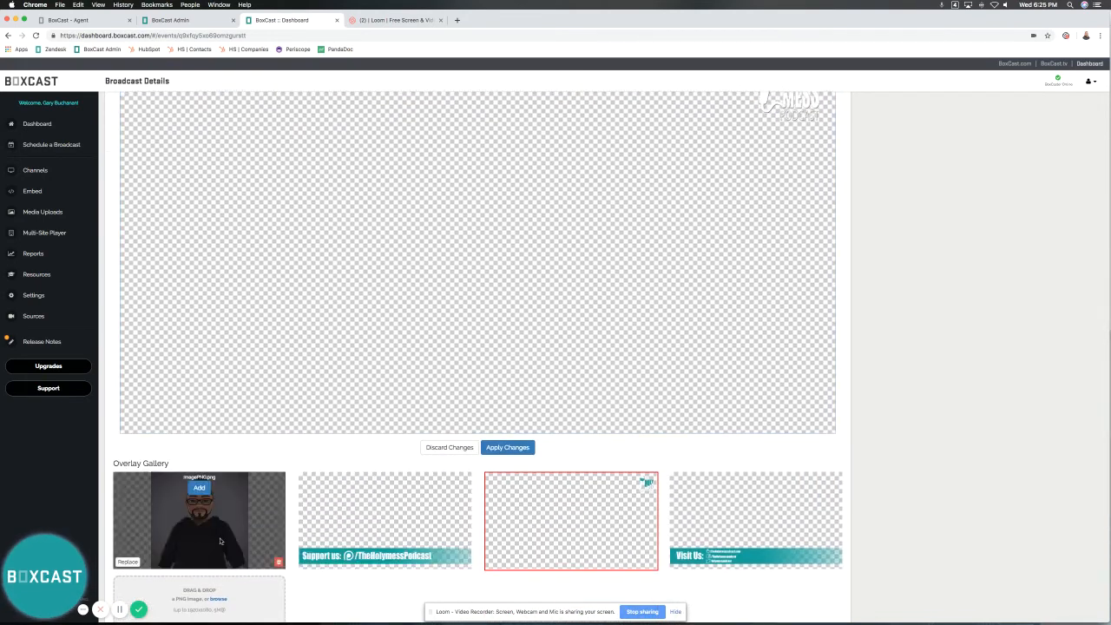
{"action": "left_click", "coordinate": [199, 488]}
{"action": "scroll", "coordinate": [218, 300], "scroll_direction": "up", "scroll_amount": 3}
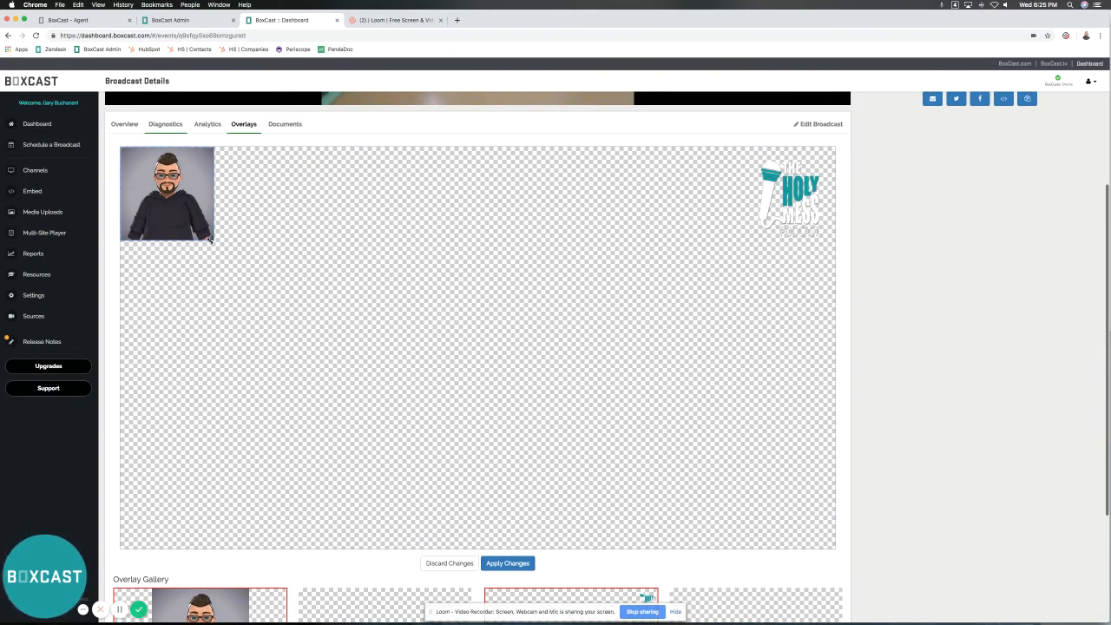
{"action": "scroll", "coordinate": [209, 242], "scroll_direction": "up", "scroll_amount": 1}
{"action": "left_click_drag", "start_coordinate": [208, 242], "coordinate": [524, 326]}
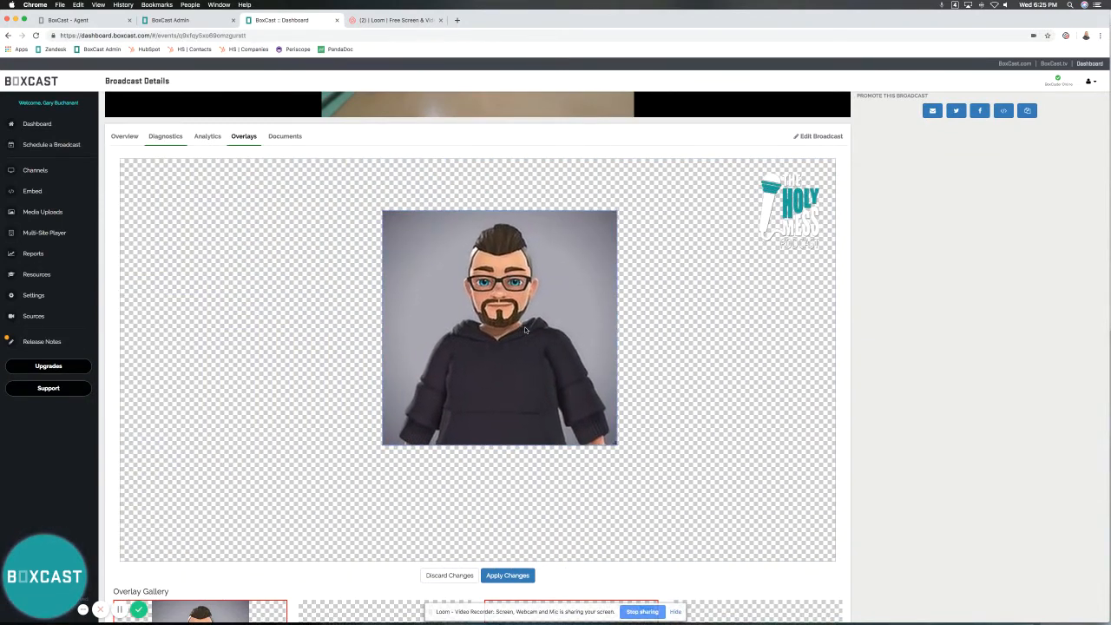
Apply the overlay changes to the broadcast and play the live video to check them.
{"action": "scroll", "coordinate": [524, 326], "scroll_direction": "down", "scroll_amount": 2}
{"action": "left_click", "coordinate": [518, 505]}
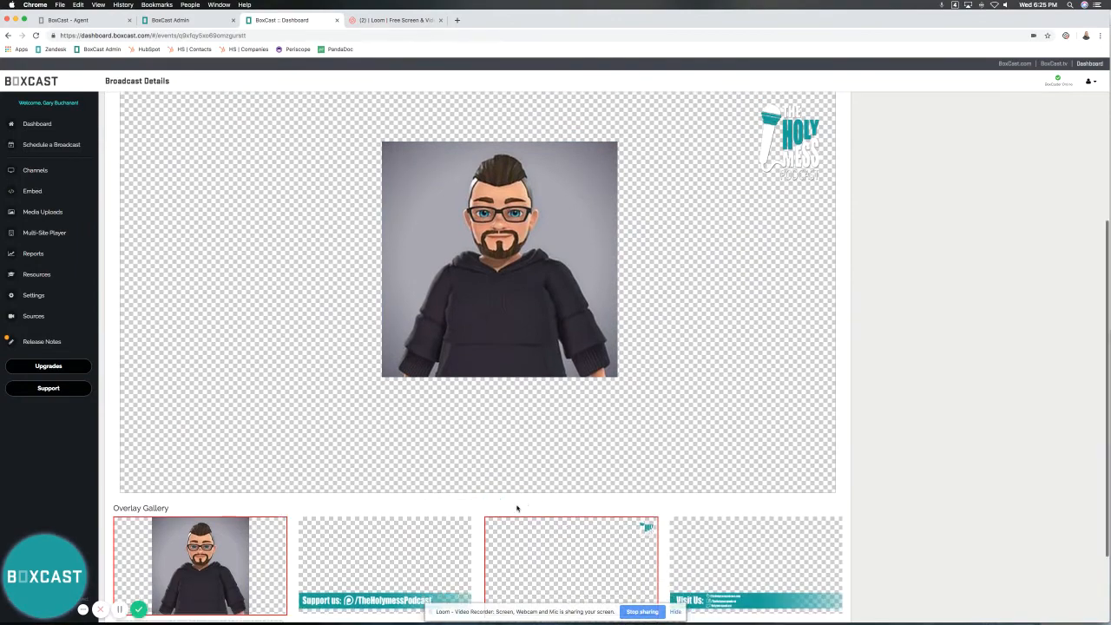
{"action": "scroll", "coordinate": [520, 505], "scroll_direction": "up", "scroll_amount": 6}
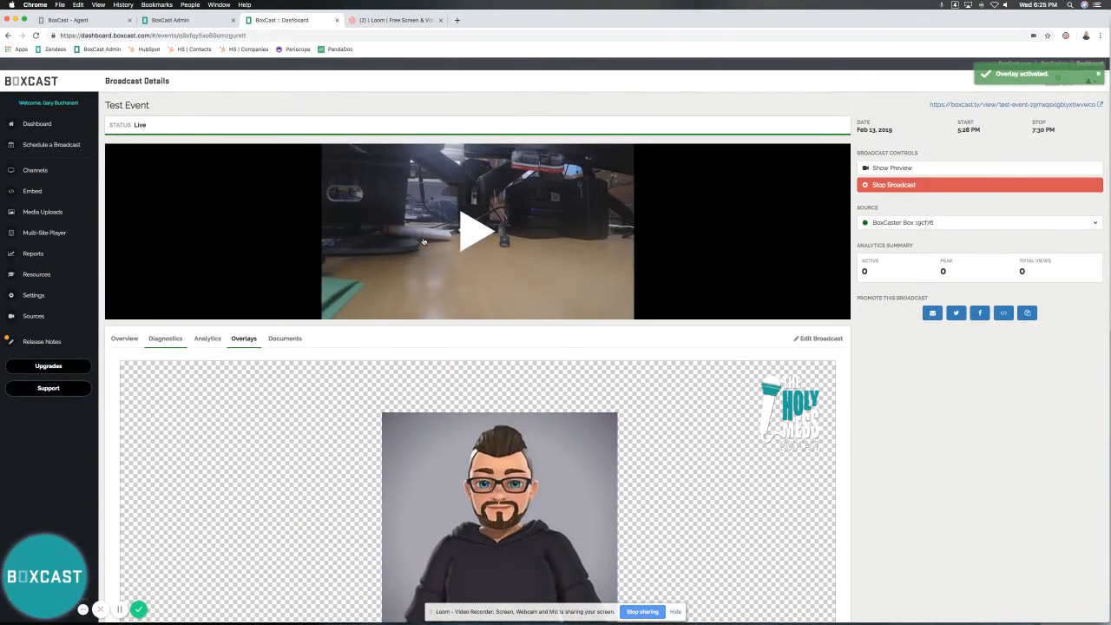
{"action": "left_click", "coordinate": [468, 233]}
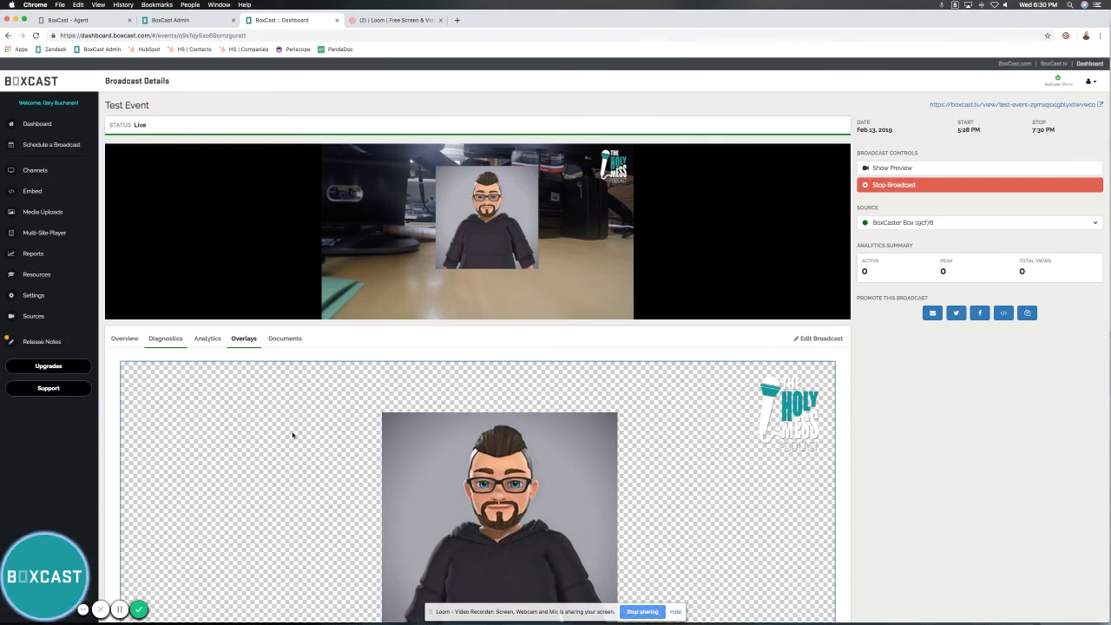
Remove the avatar image from the active overlay and apply the change, keeping the podcast logo.
{"action": "scroll", "coordinate": [339, 434], "scroll_direction": "down", "scroll_amount": 3}
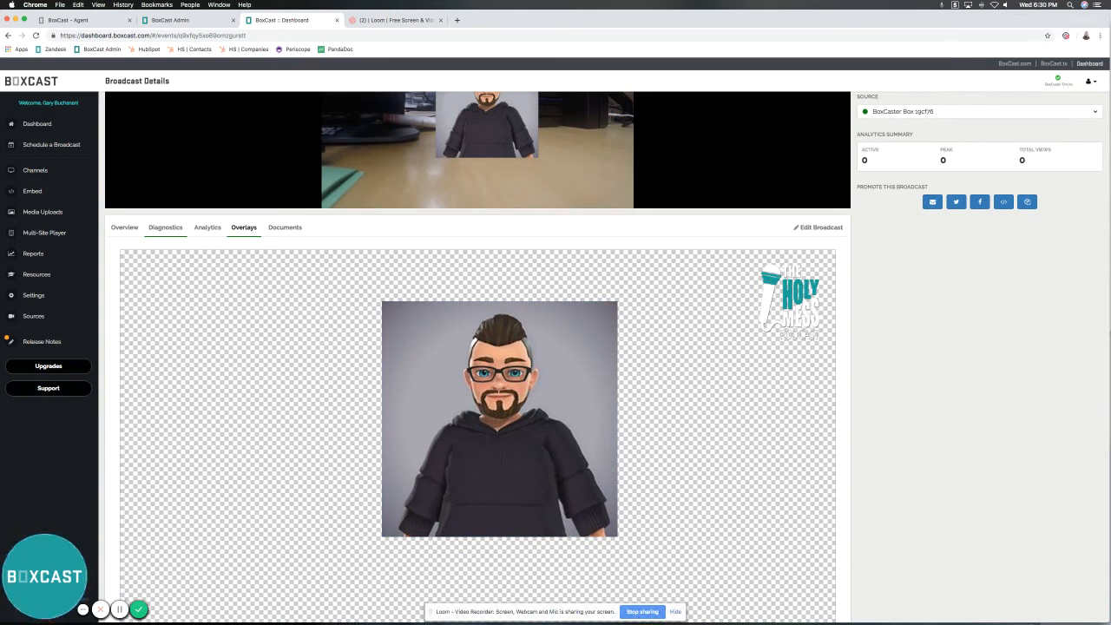
{"action": "scroll", "coordinate": [486, 374], "scroll_direction": "down", "scroll_amount": 5}
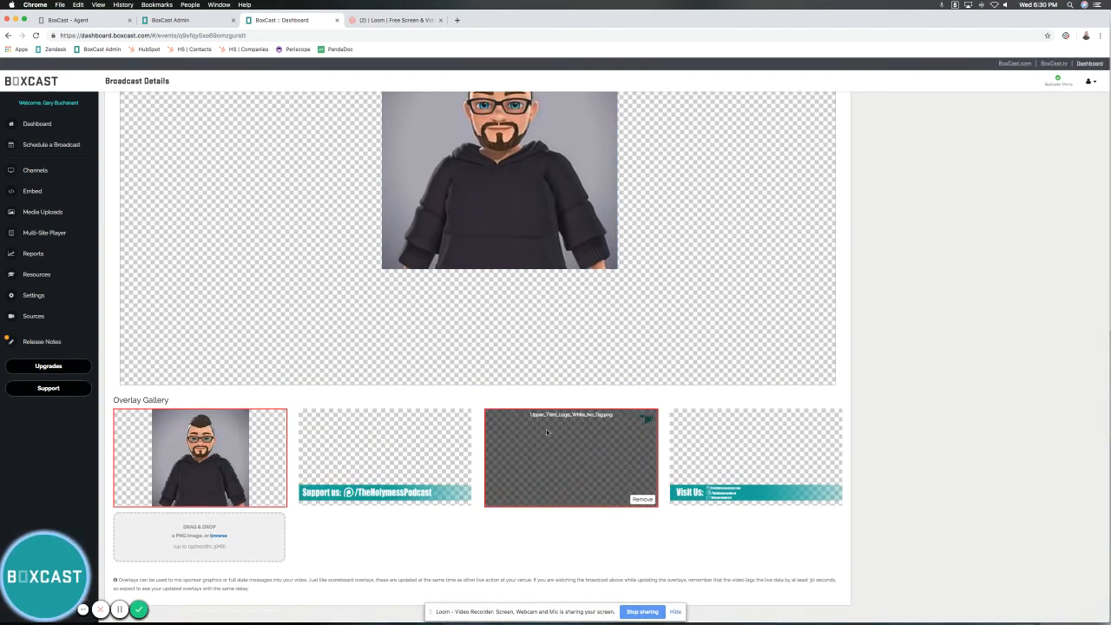
{"action": "left_click", "coordinate": [272, 500]}
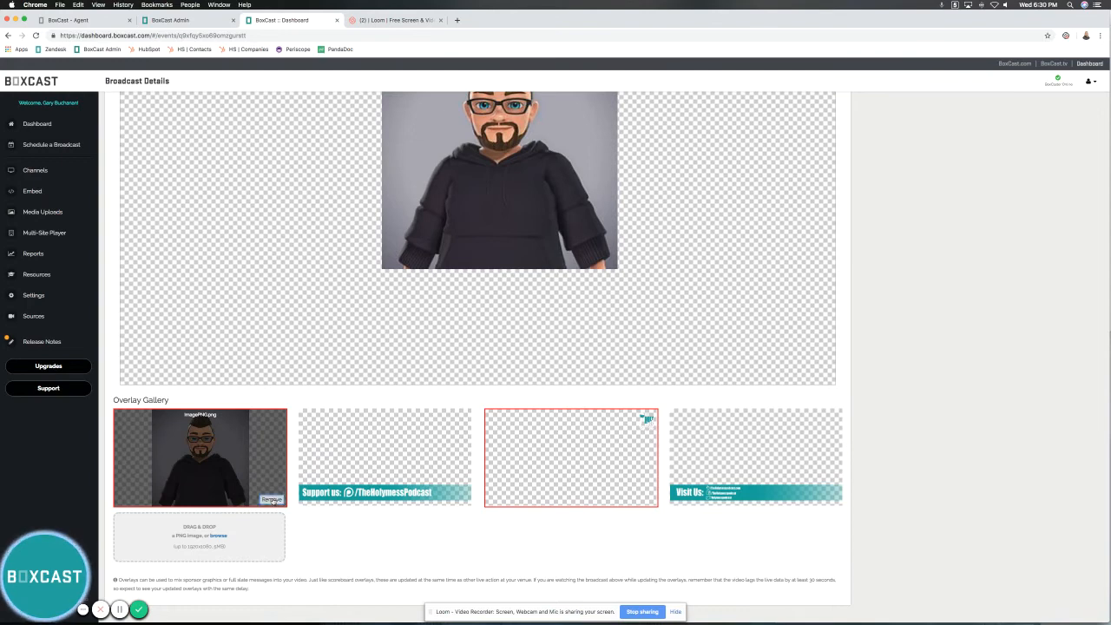
{"action": "scroll", "coordinate": [525, 379], "scroll_direction": "up", "scroll_amount": 1}
{"action": "scroll", "coordinate": [525, 380], "scroll_direction": "up", "scroll_amount": 2}
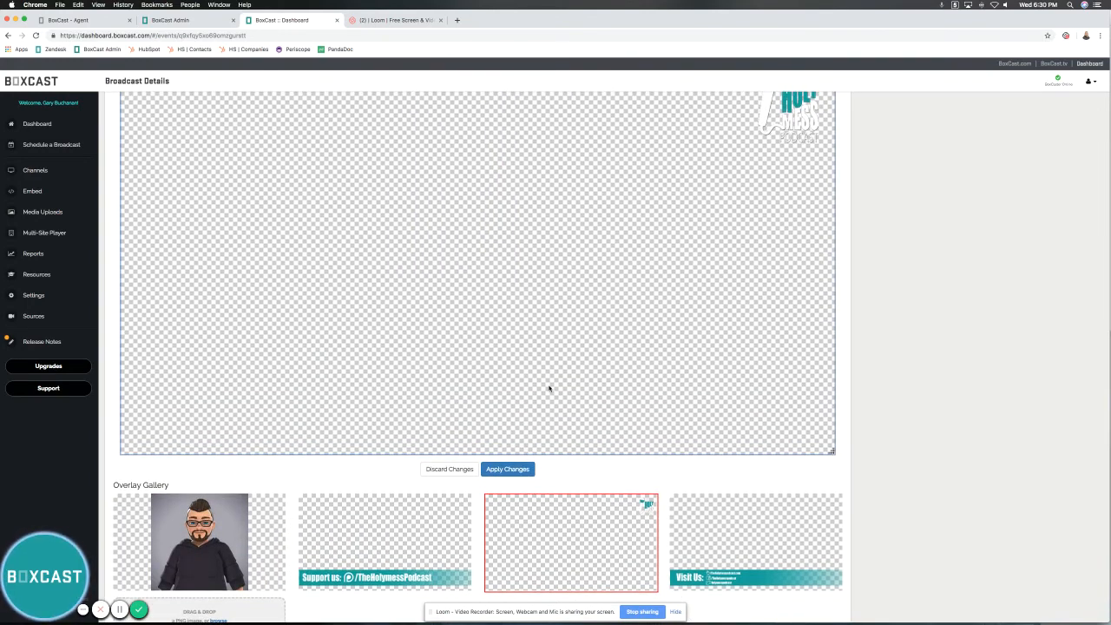
{"action": "left_click", "coordinate": [119, 610]}
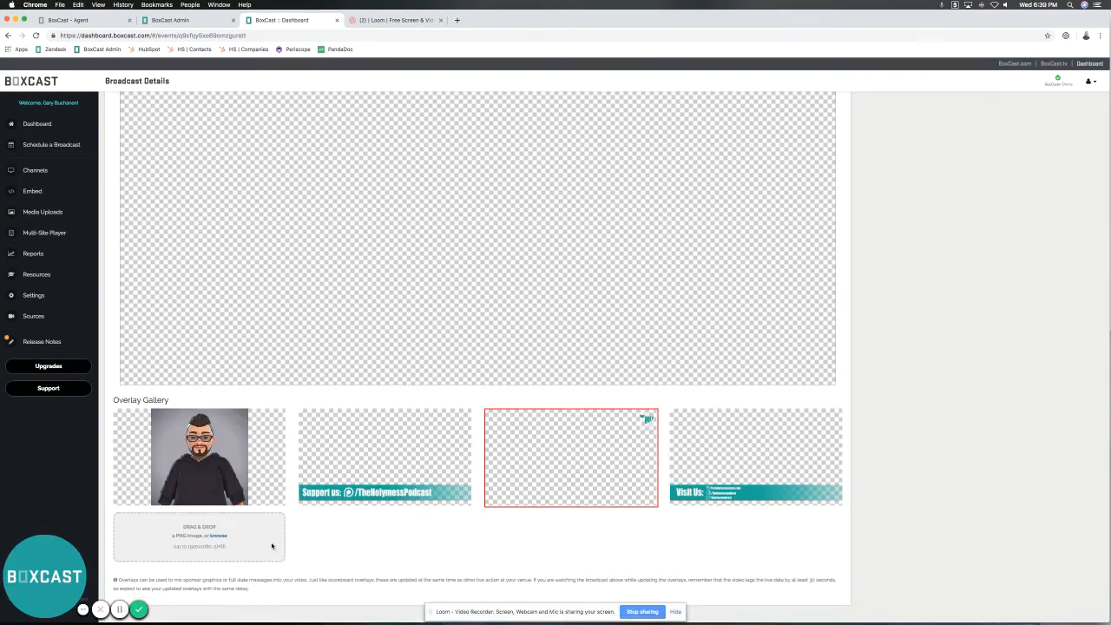
Check the live video, remove the podcast logo from the overlay and apply the change.
{"action": "scroll", "coordinate": [342, 526], "scroll_direction": "up", "scroll_amount": 10}
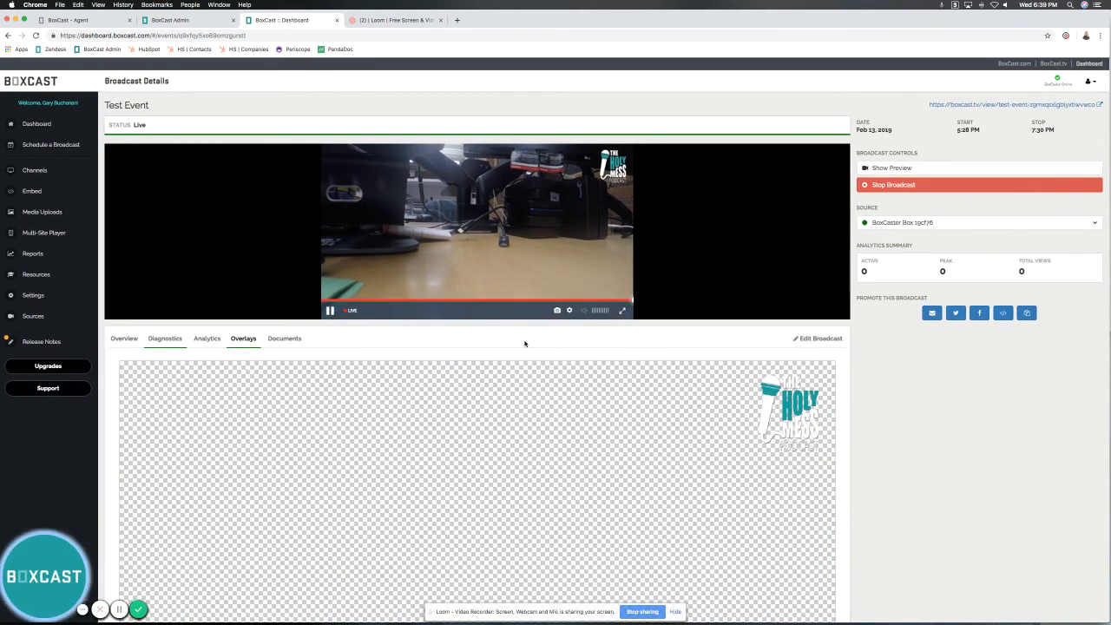
{"action": "scroll", "coordinate": [483, 417], "scroll_direction": "down", "scroll_amount": 10}
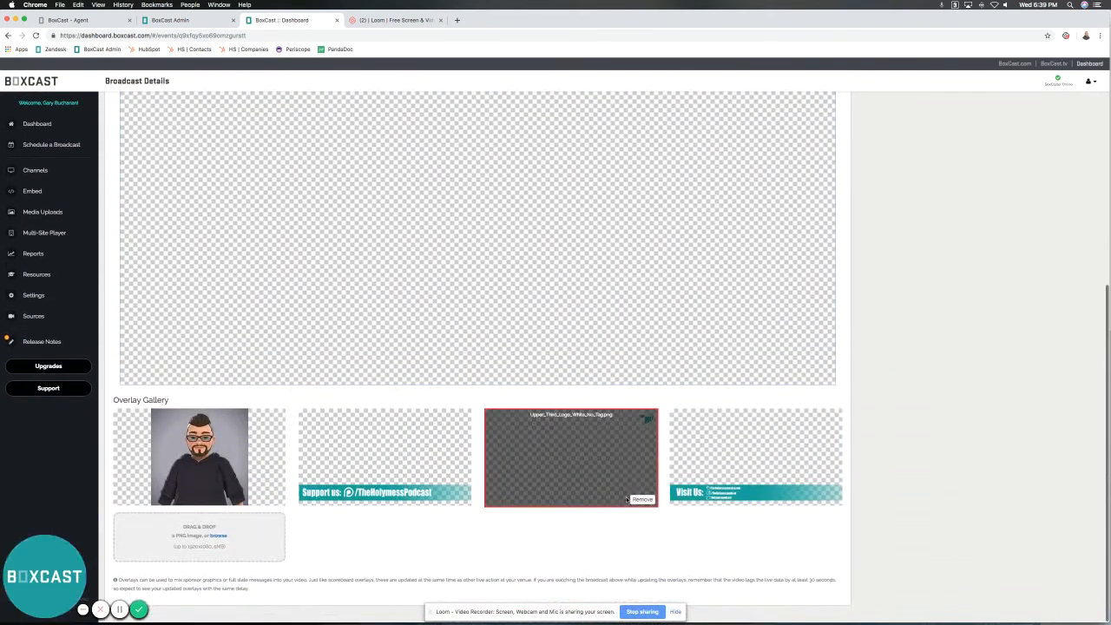
{"action": "left_click", "coordinate": [570, 420]}
{"action": "left_click", "coordinate": [511, 399]}
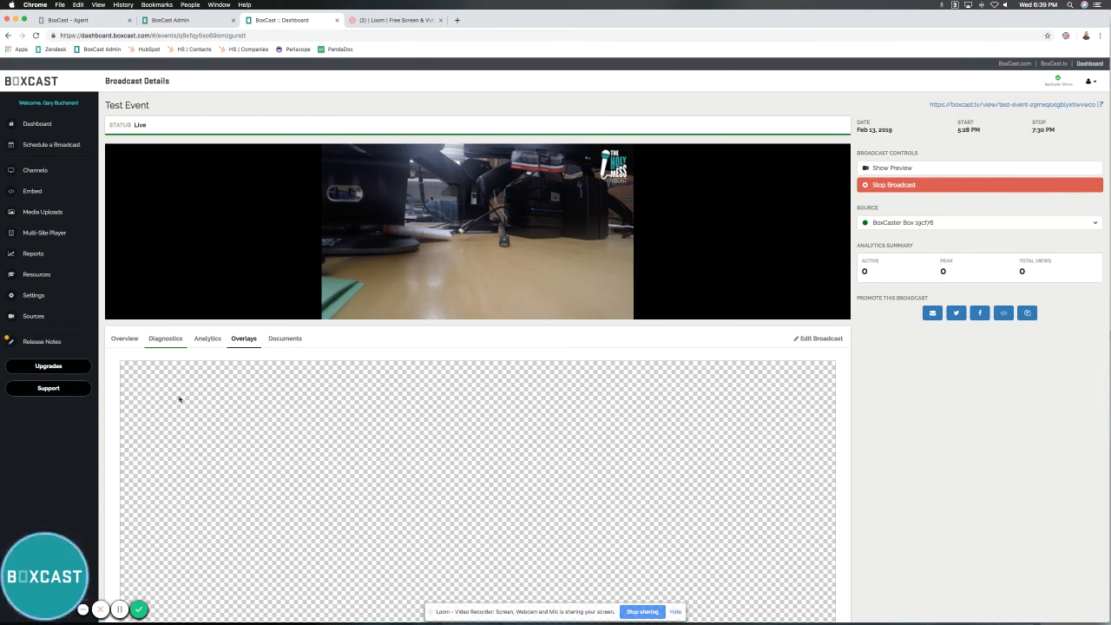
Search the support help for "overlays".
{"action": "left_click", "coordinate": [53, 388]}
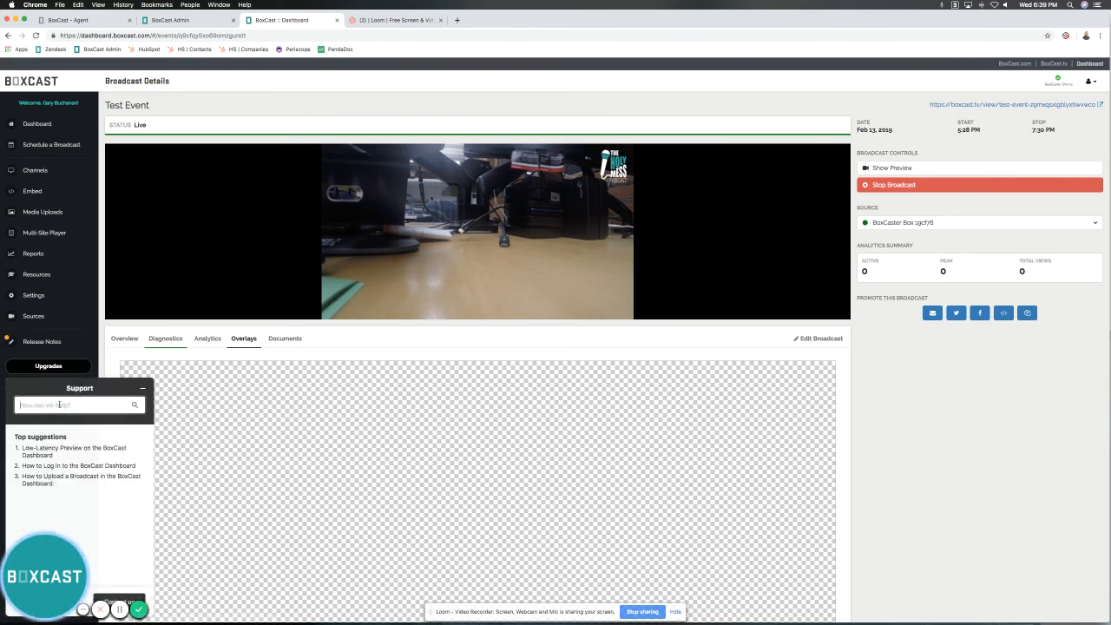
{"action": "type", "text": "overlays"}
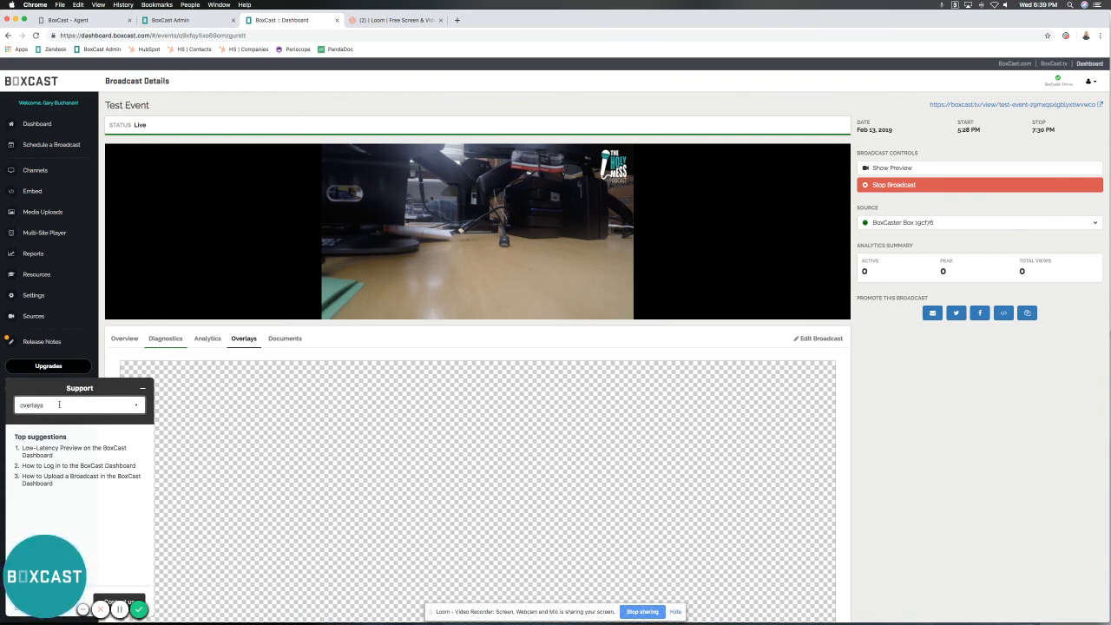